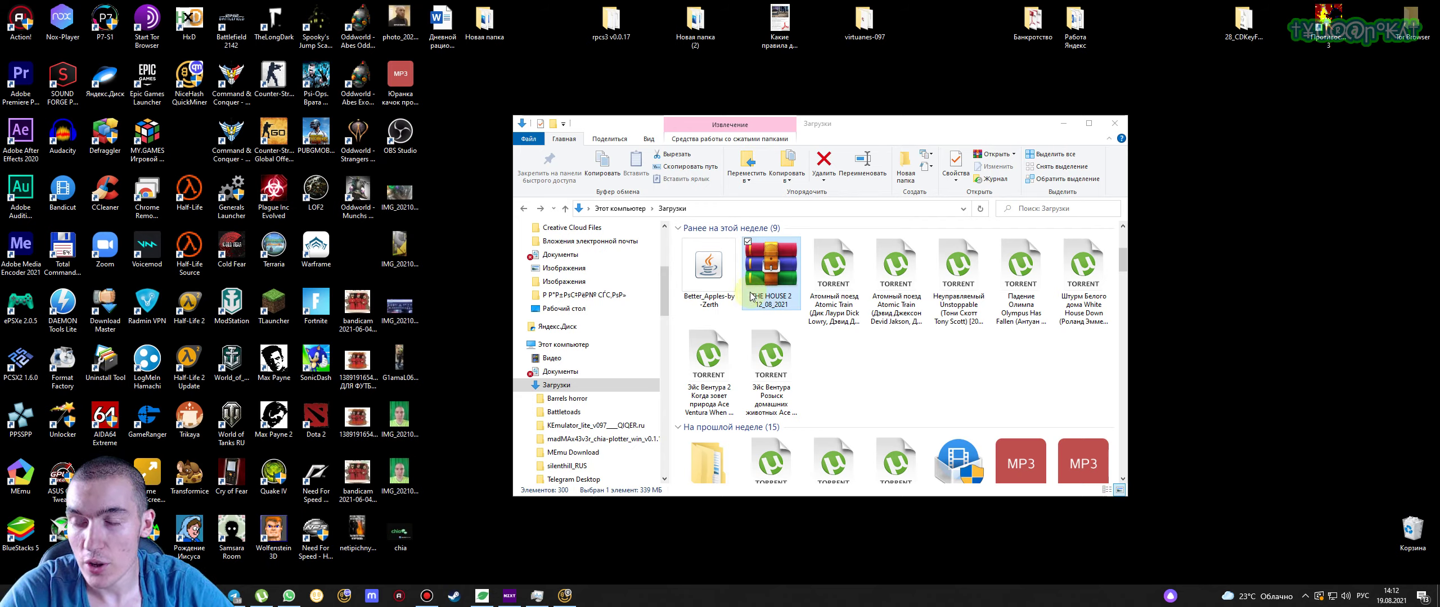
Open the archive THE HOUSE 2 12_08_2021 from the Downloads folder and move its window aside
double_click(766, 275)
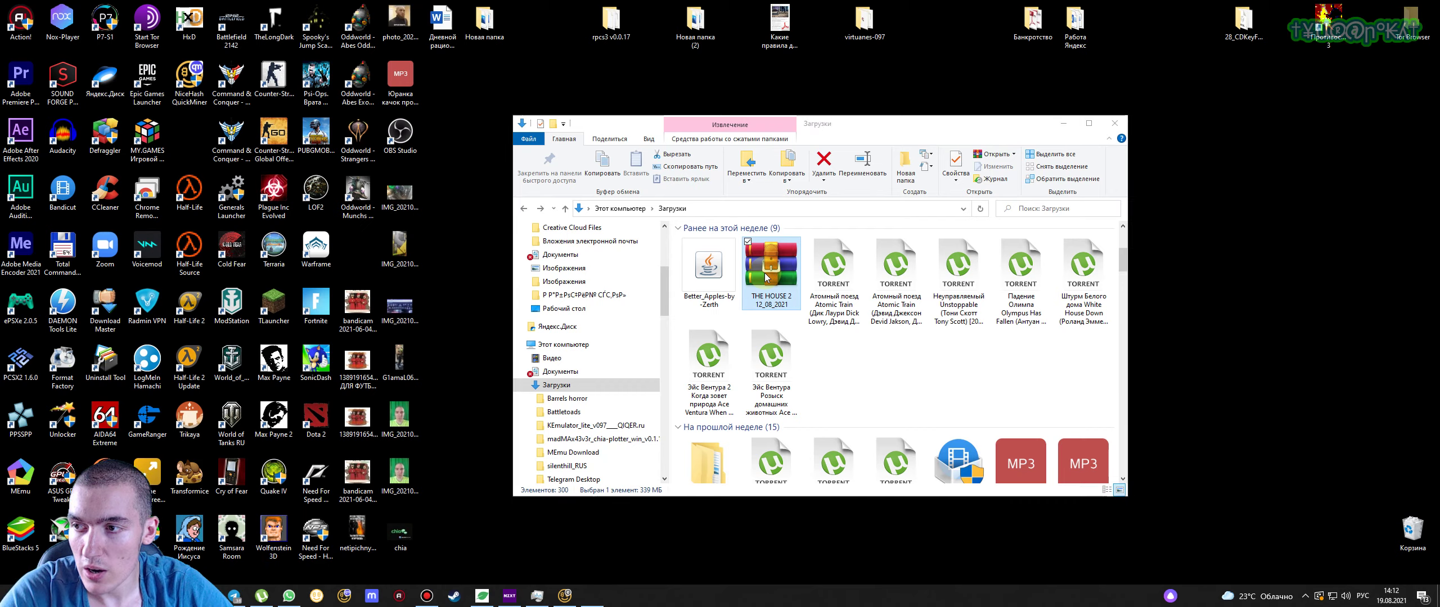
drag(434, 247, 931, 194)
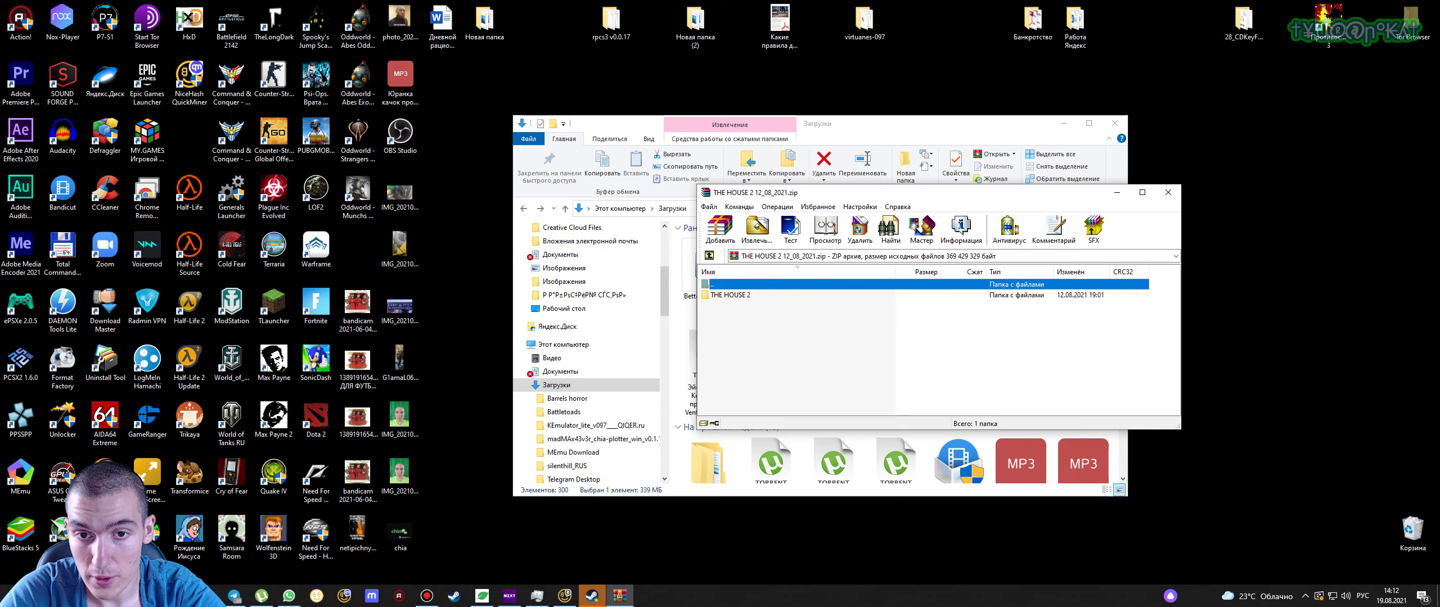
click(399, 248)
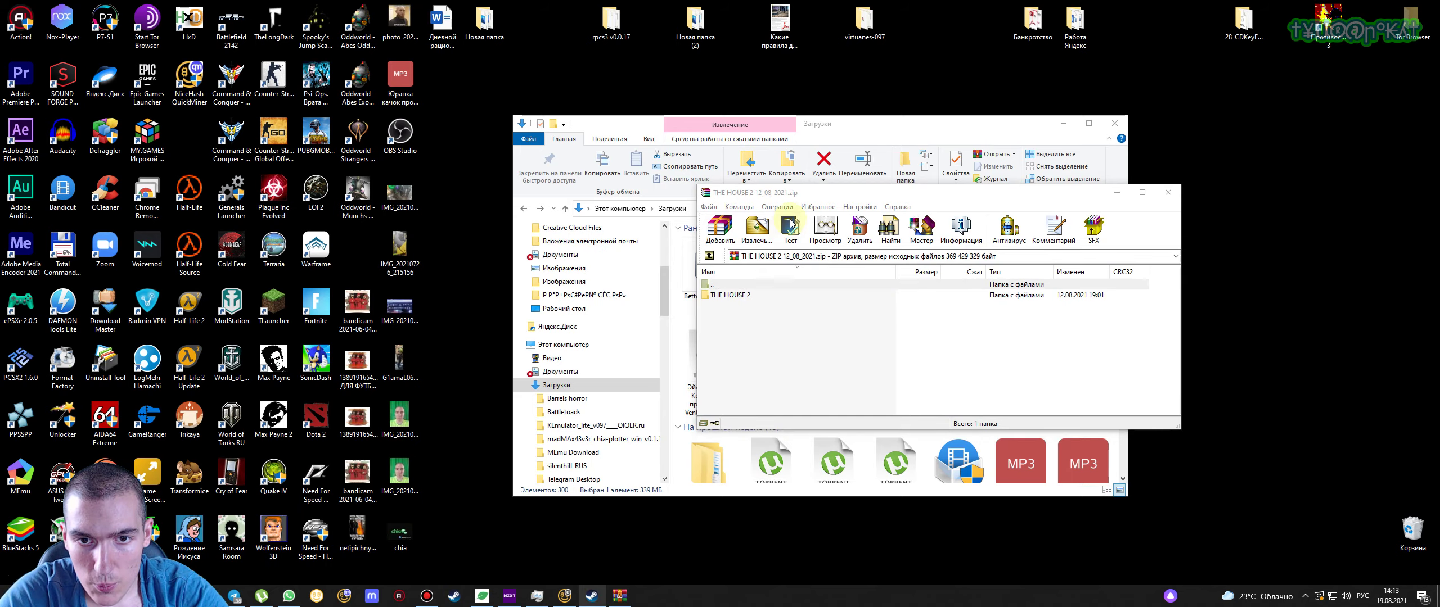
drag(821, 192, 928, 180)
Open a new File Explorer window and place it beside the open archive
click(537, 595)
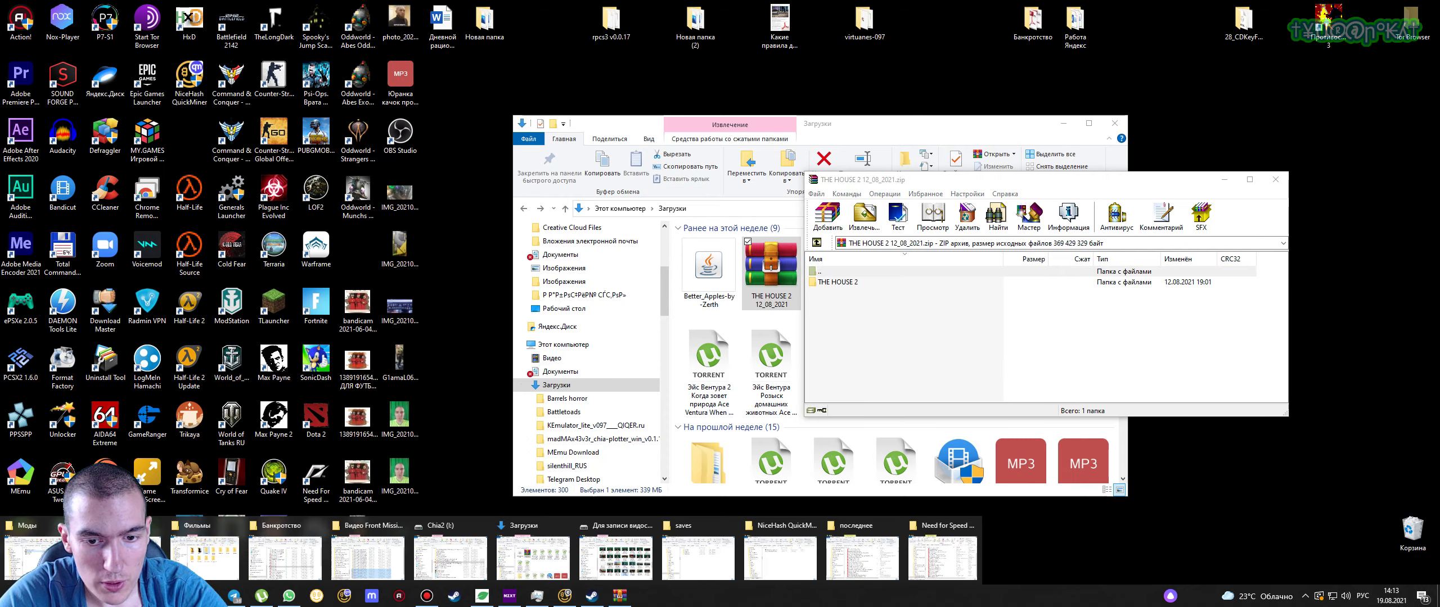
right_click(123, 595)
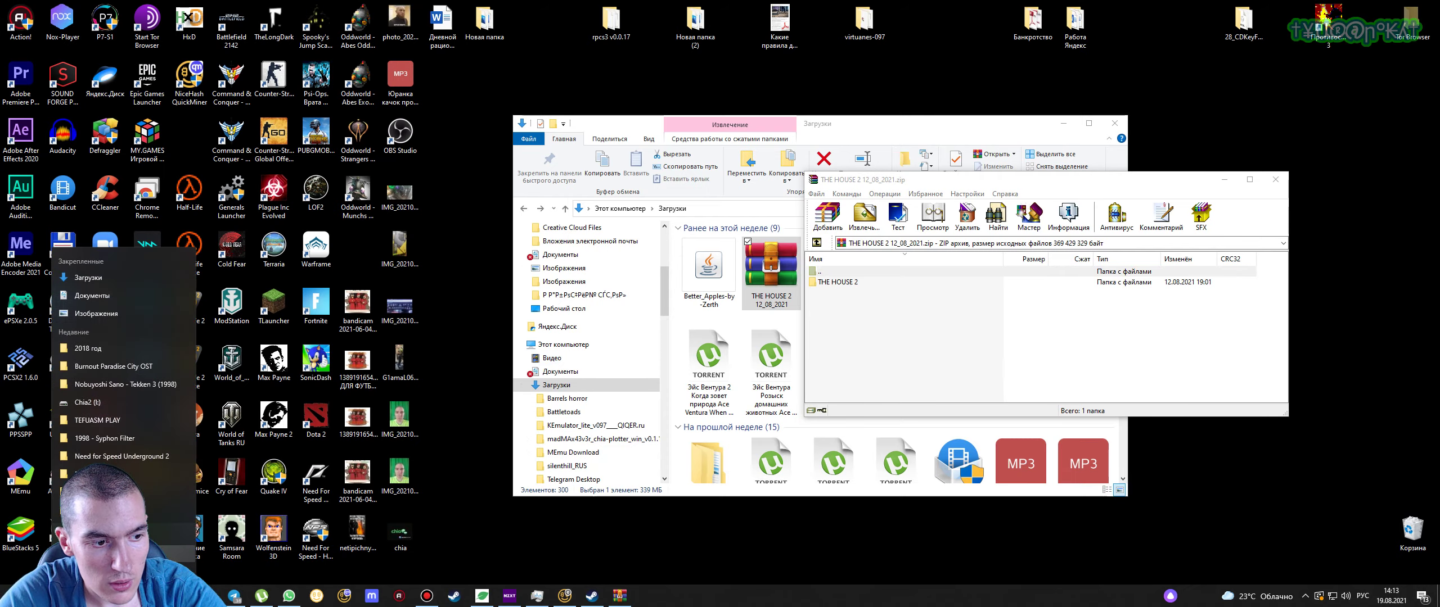
click(90, 538)
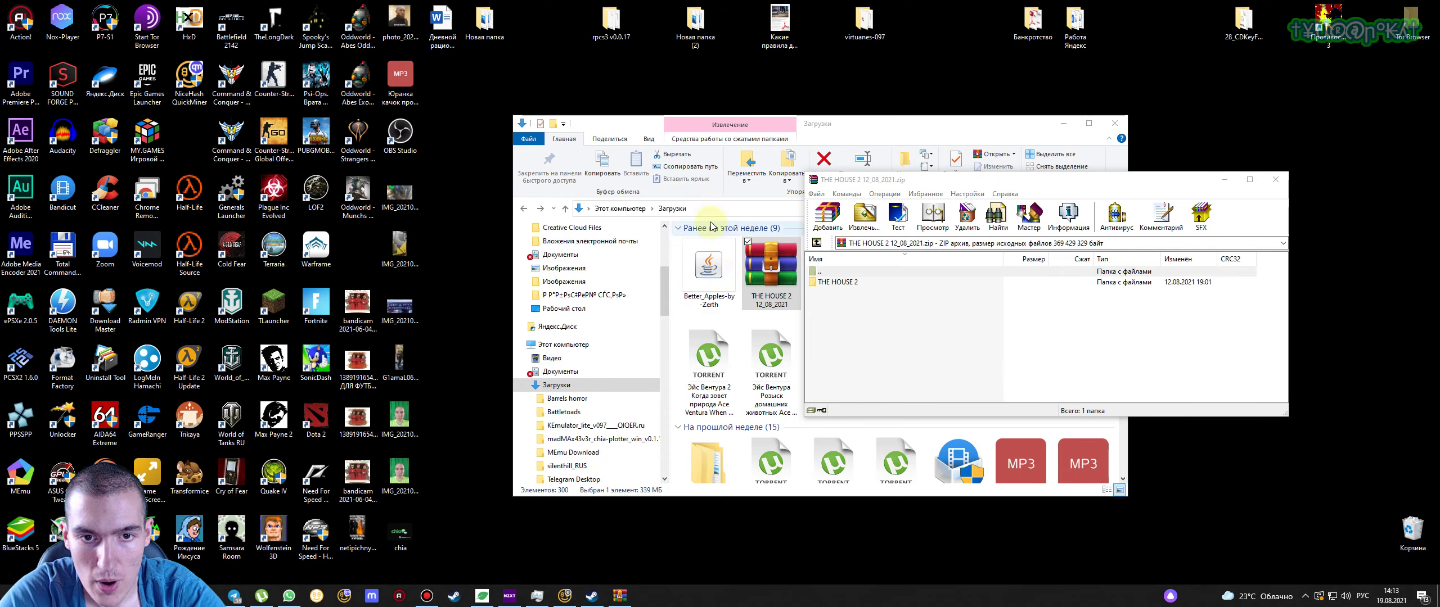
drag(686, 151, 469, 105)
Browse on Локальный диск (C:) through Пользователи, the user's profile folder, AppData and Roaming to the .minecraft folder
scroll(365, 326, down, 5)
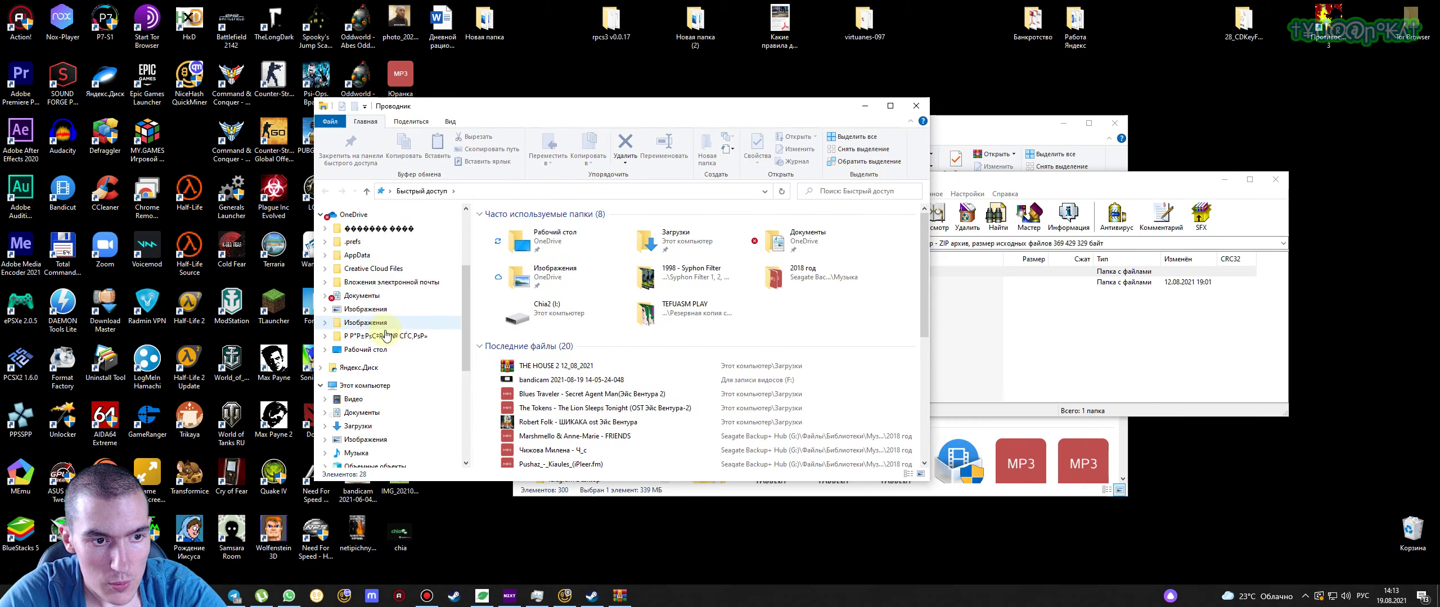
click(367, 328)
scroll(618, 360, down, 1)
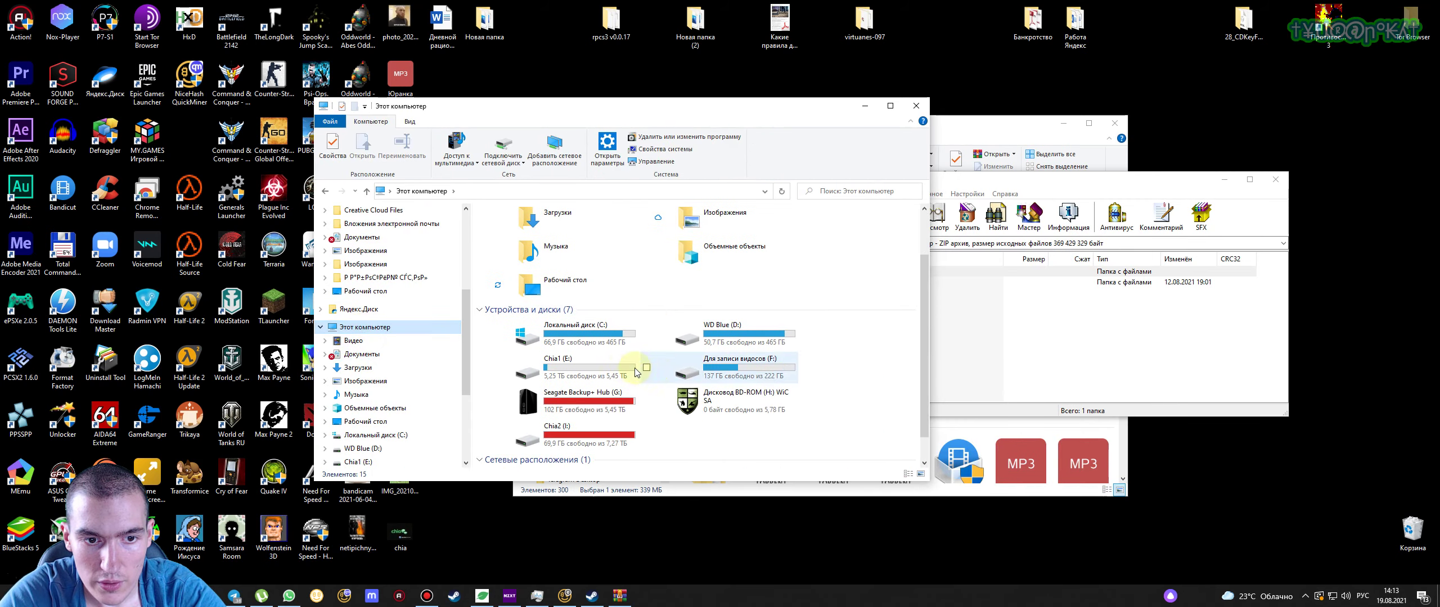
click(577, 345)
double_click(576, 344)
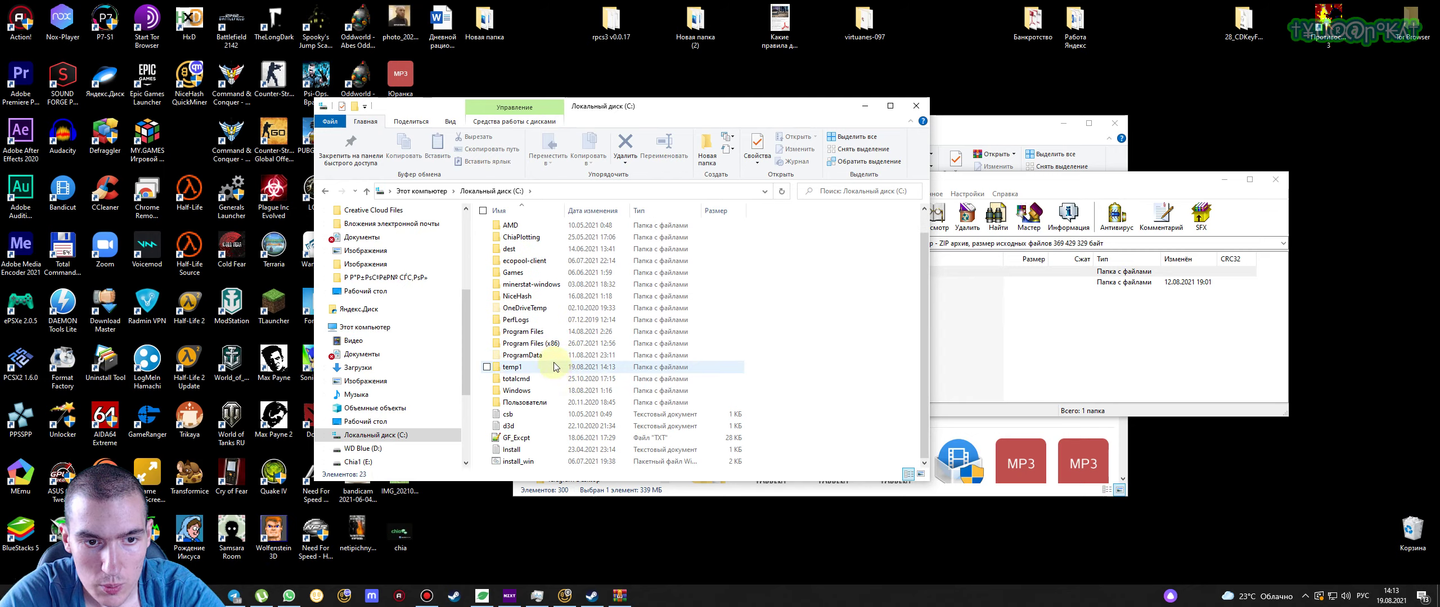
double_click(524, 403)
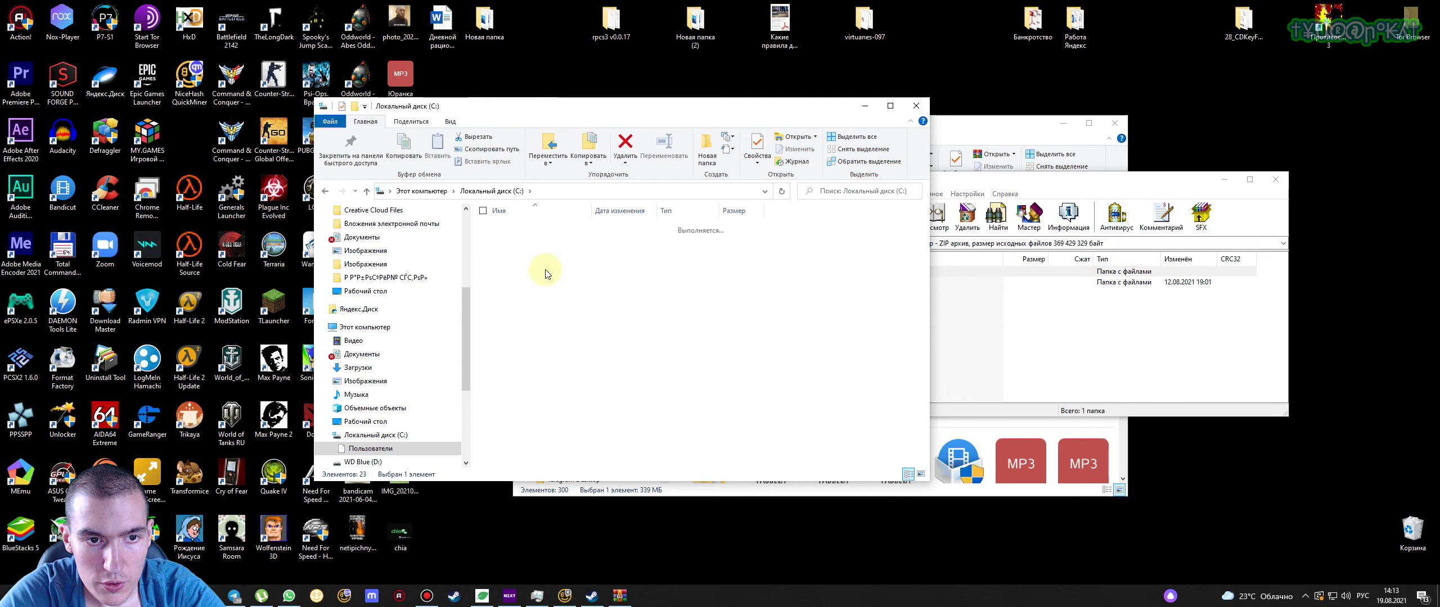
double_click(528, 230)
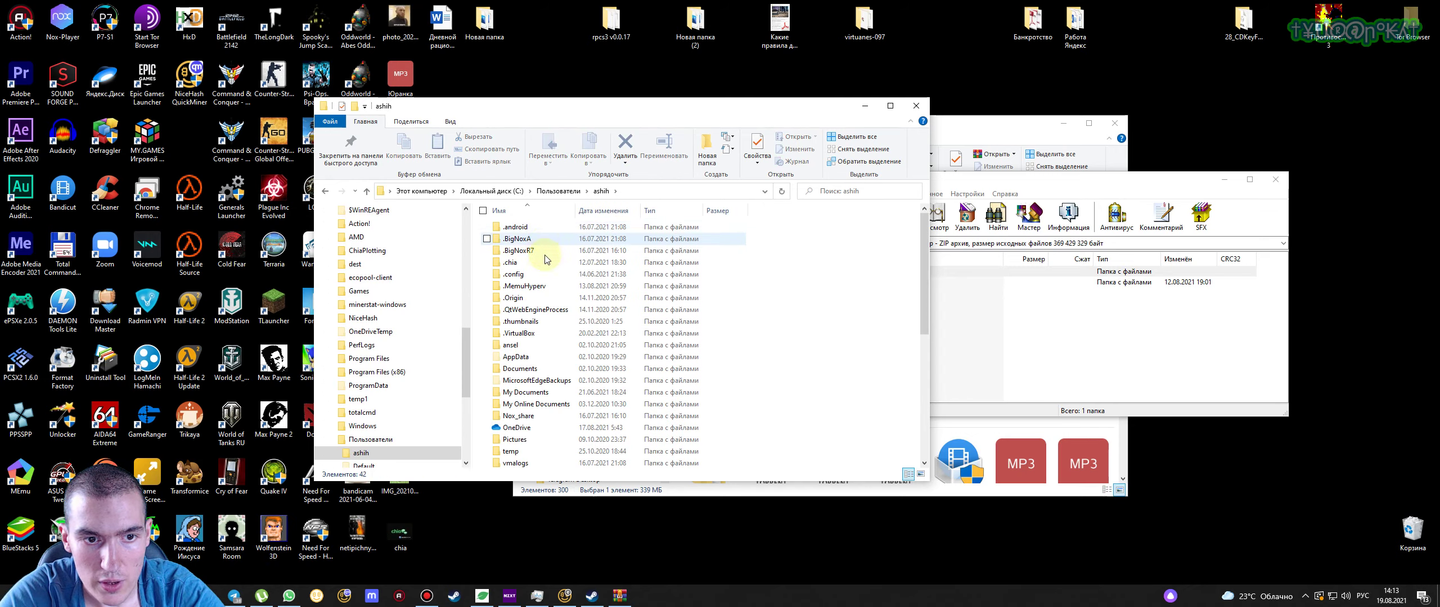
double_click(539, 356)
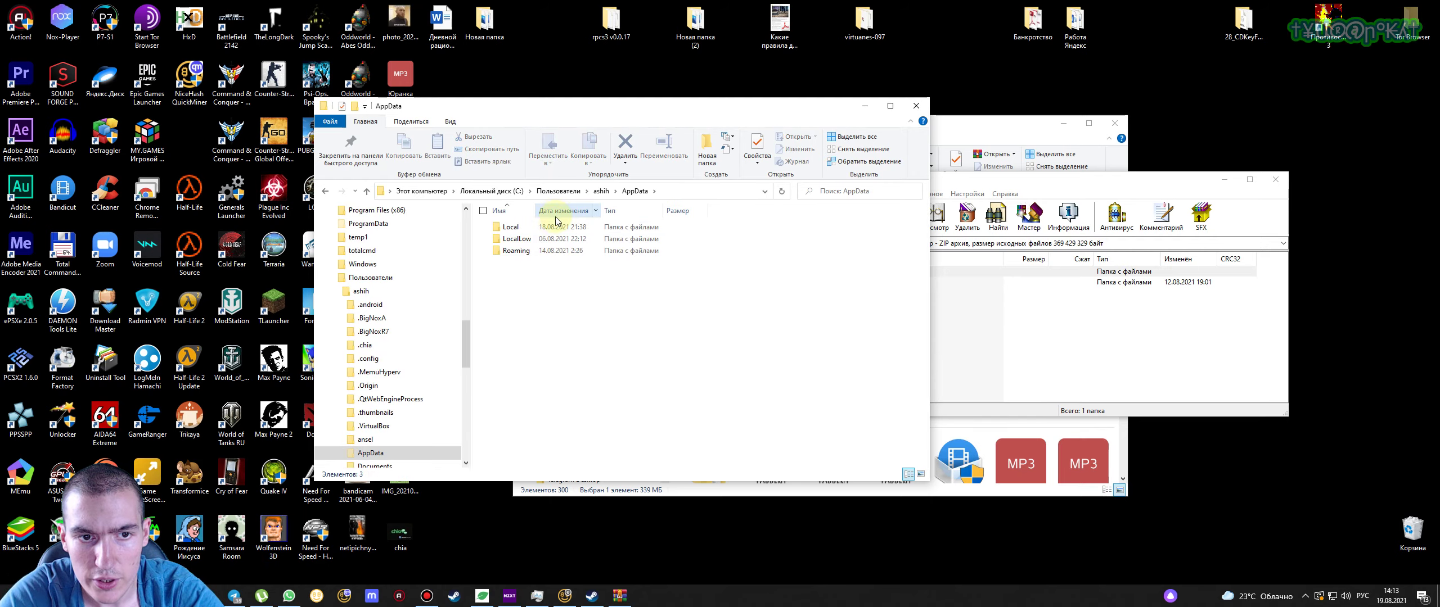
double_click(535, 251)
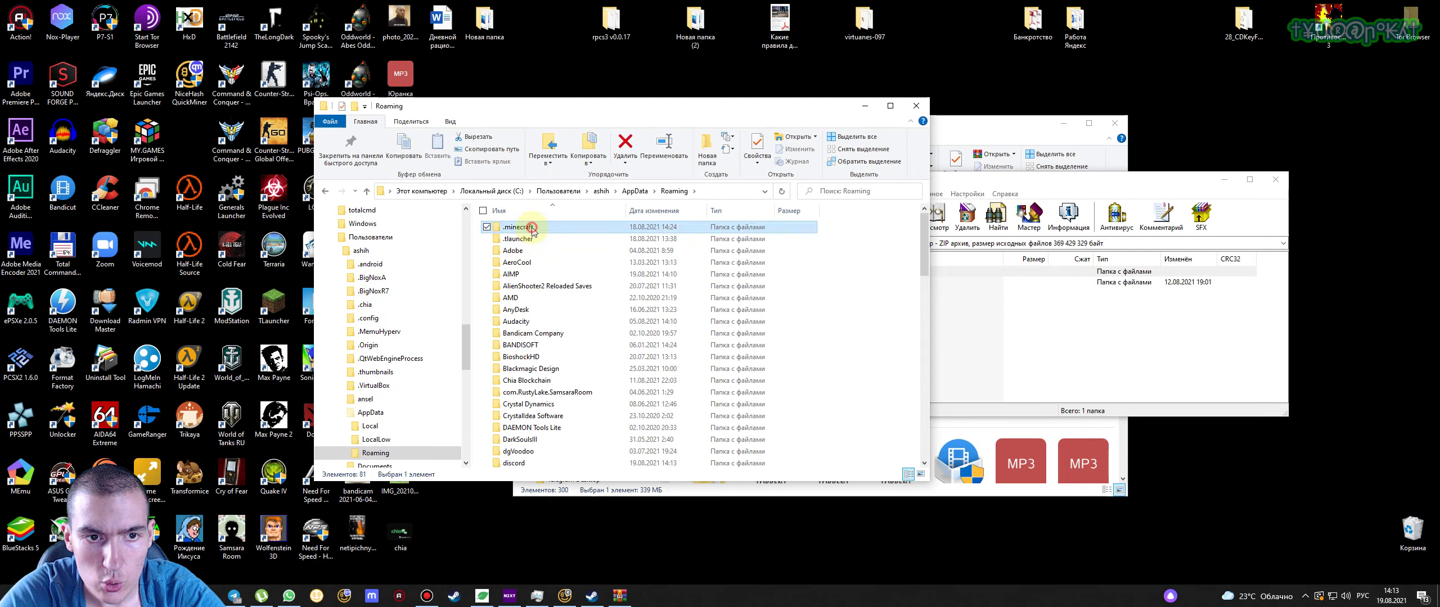
double_click(533, 228)
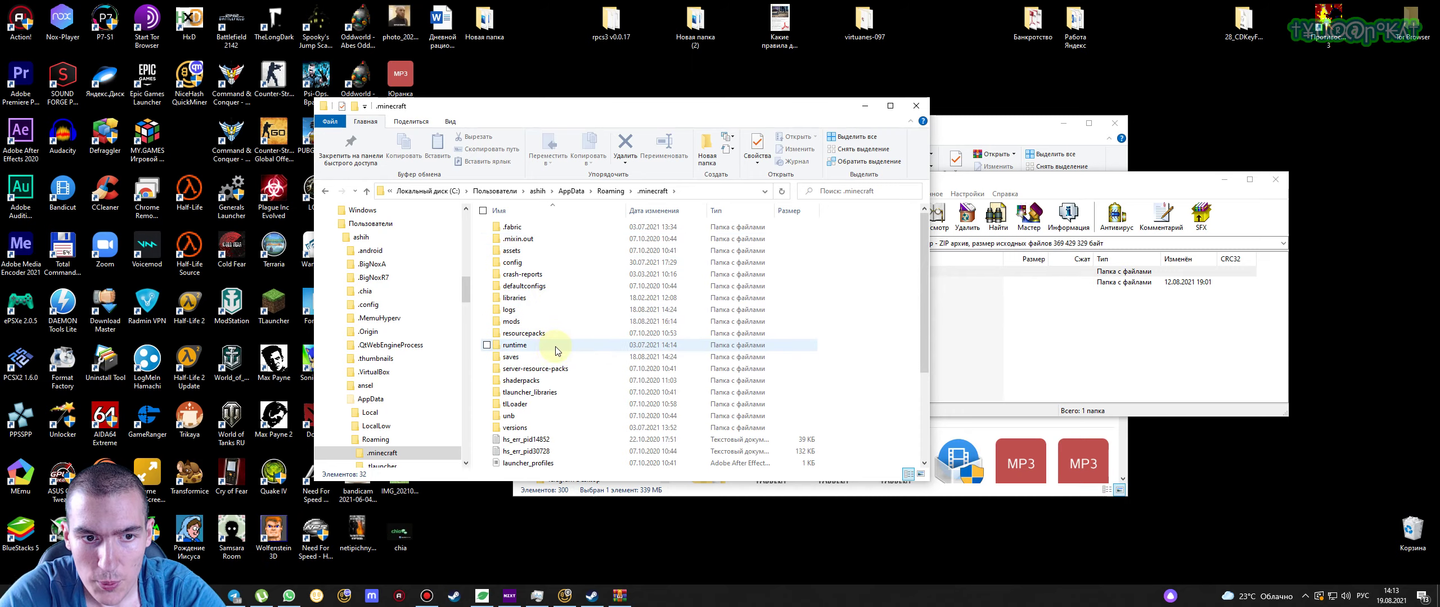
Extract the THE HOUSE 2 folder from the archive into the saves folder of .minecraft, replacing the existing files
click(537, 358)
click(1046, 326)
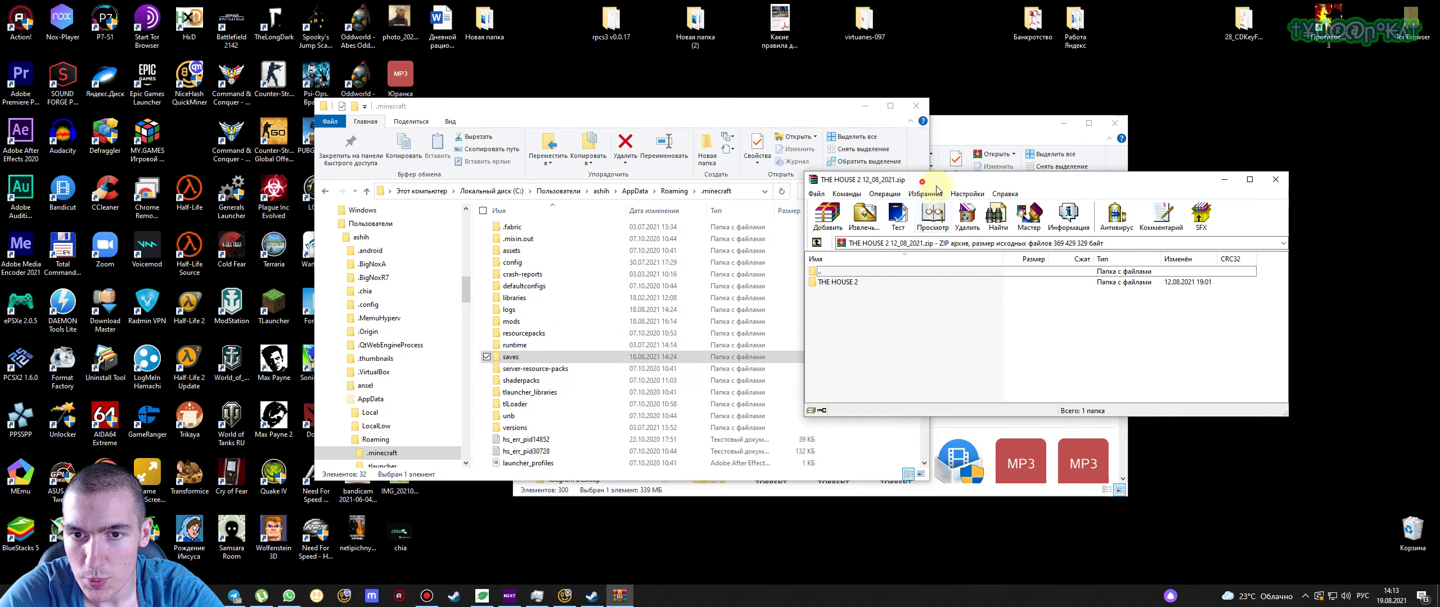
drag(926, 187, 1190, 207)
double_click(528, 357)
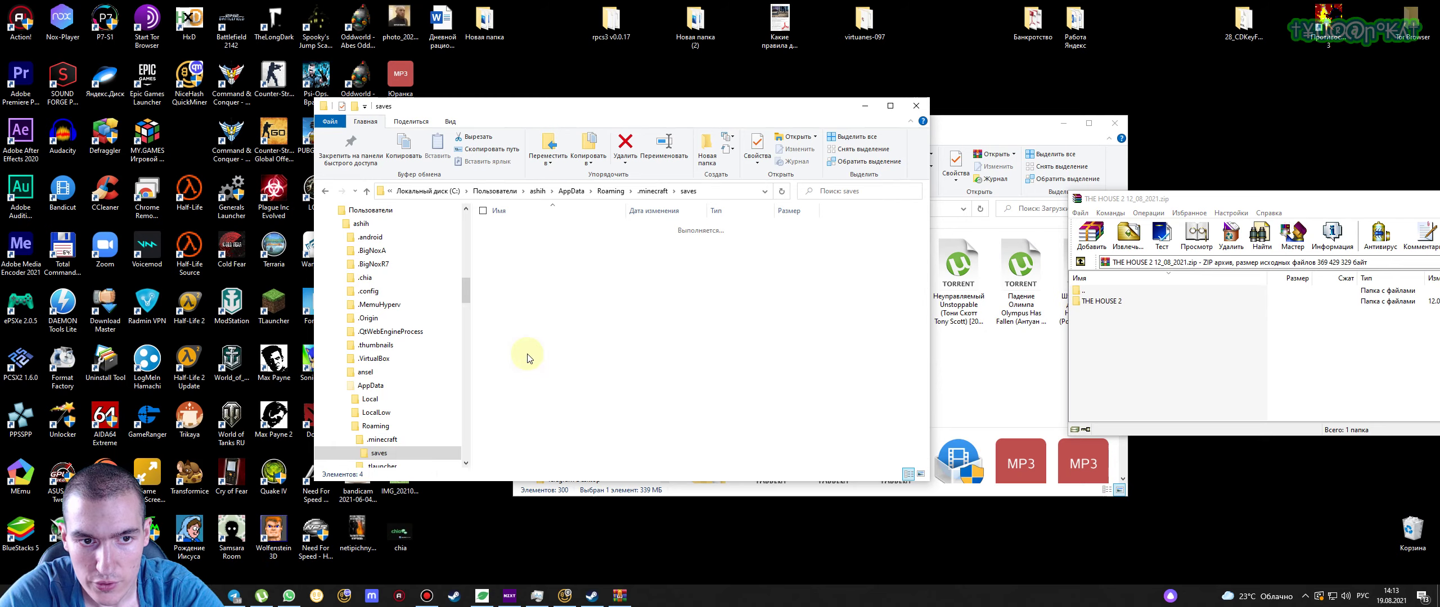
drag(1102, 301, 623, 327)
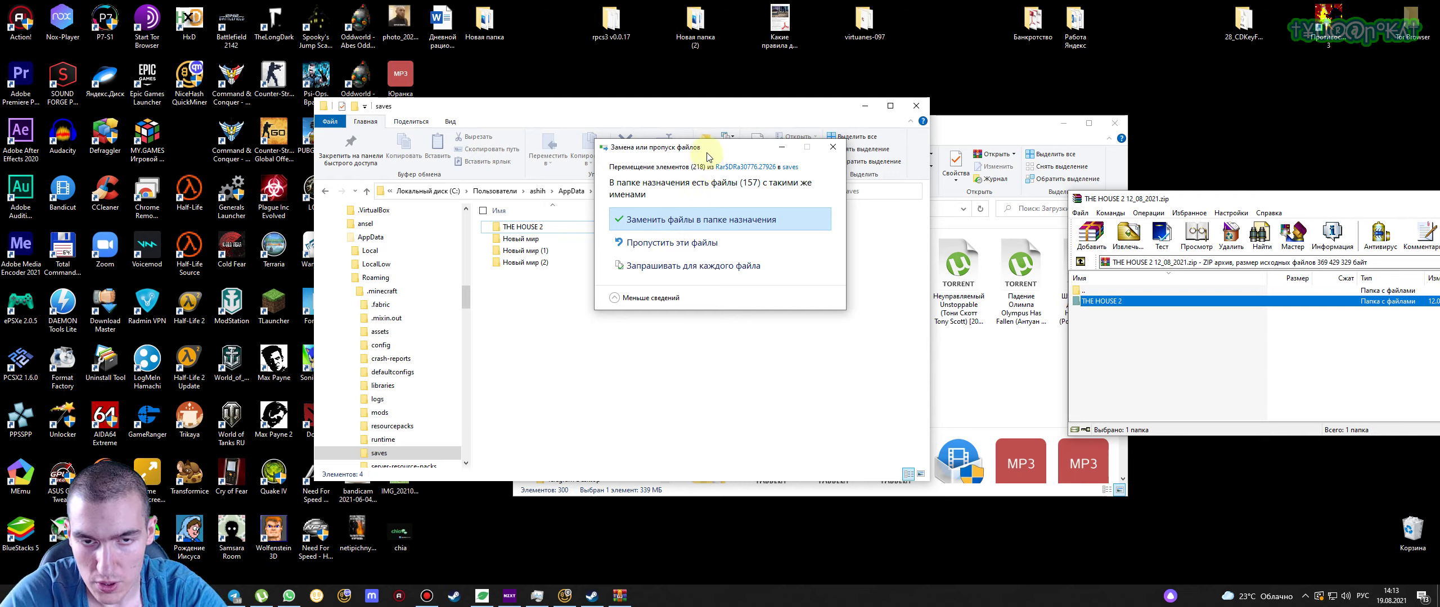
click(737, 224)
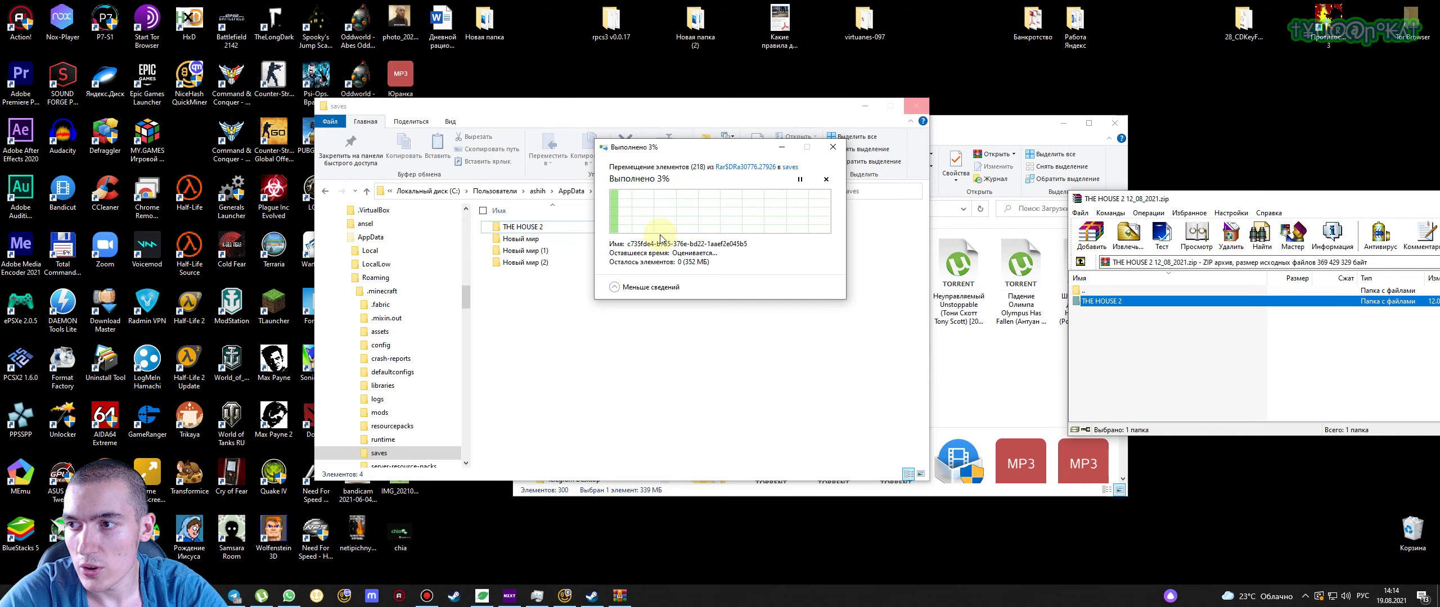
Launch TLauncher from the desktop and start the game with the Forge 1.16.5 version
click(462, 104)
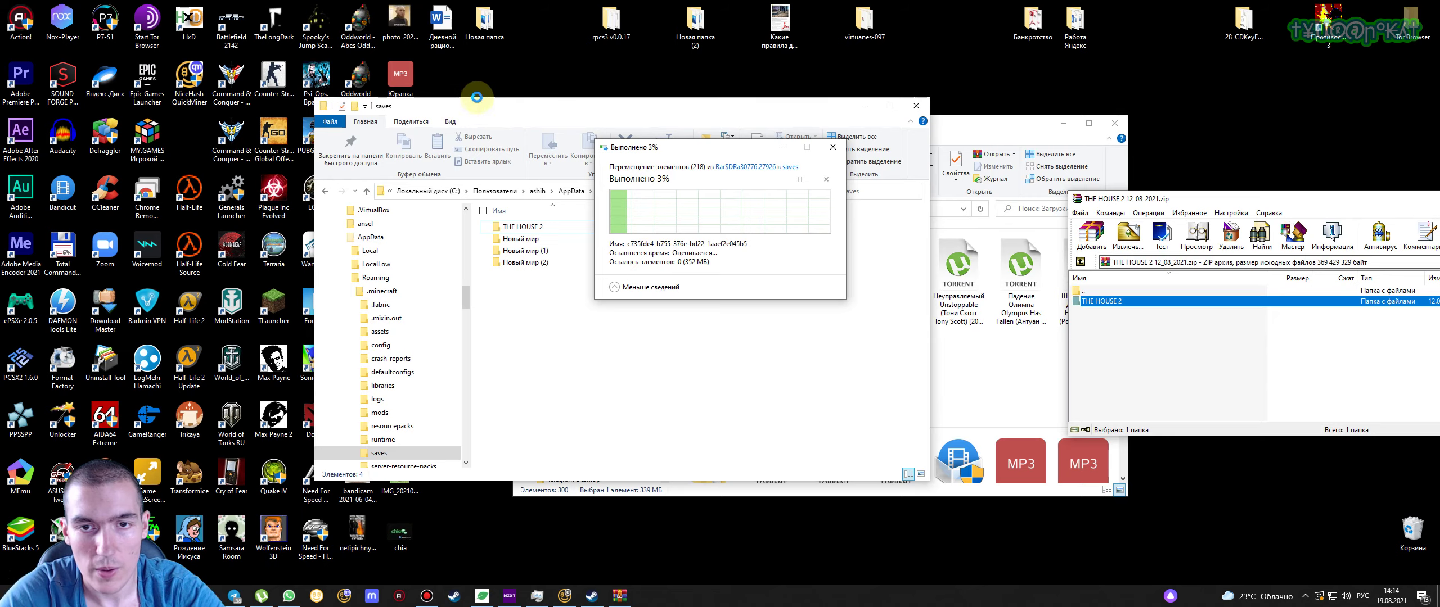
click(274, 304)
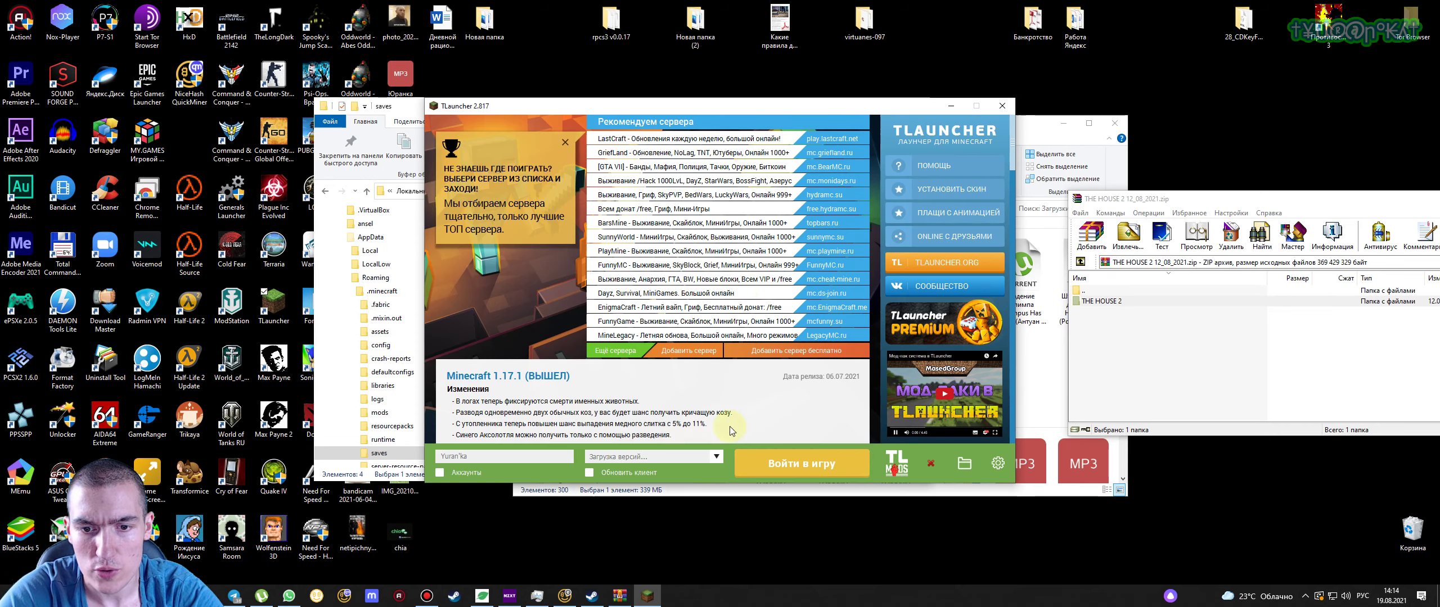
click(790, 468)
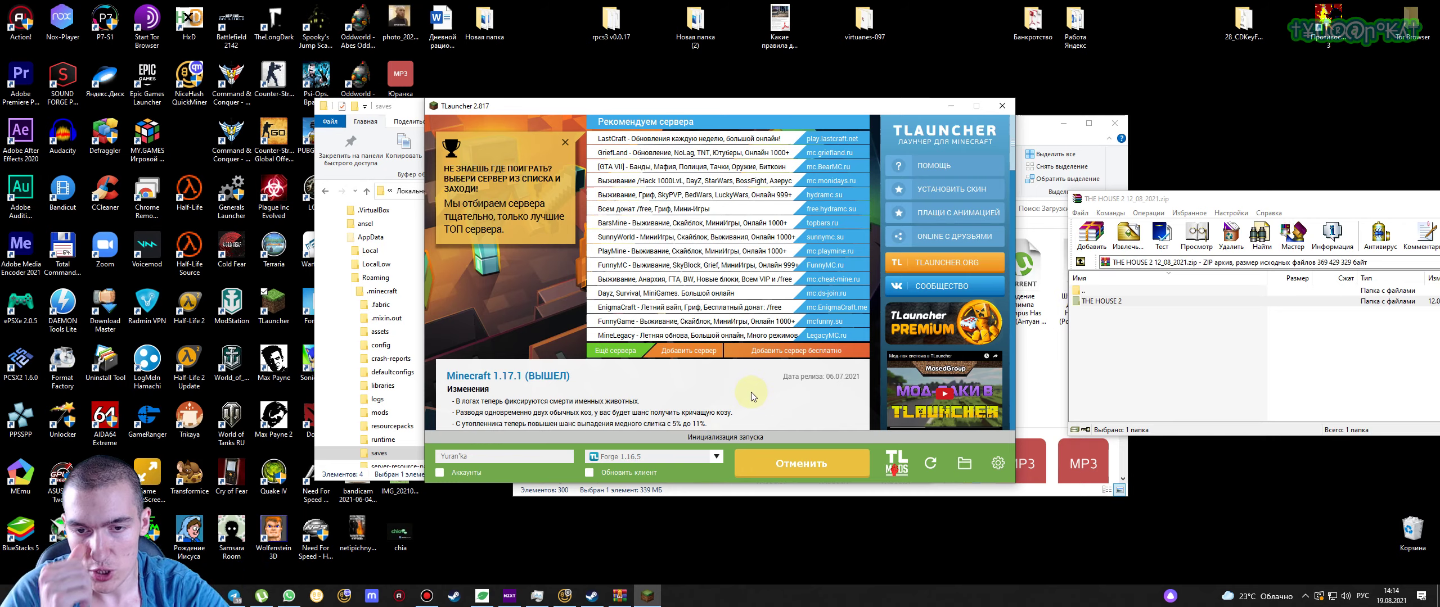
click(717, 374)
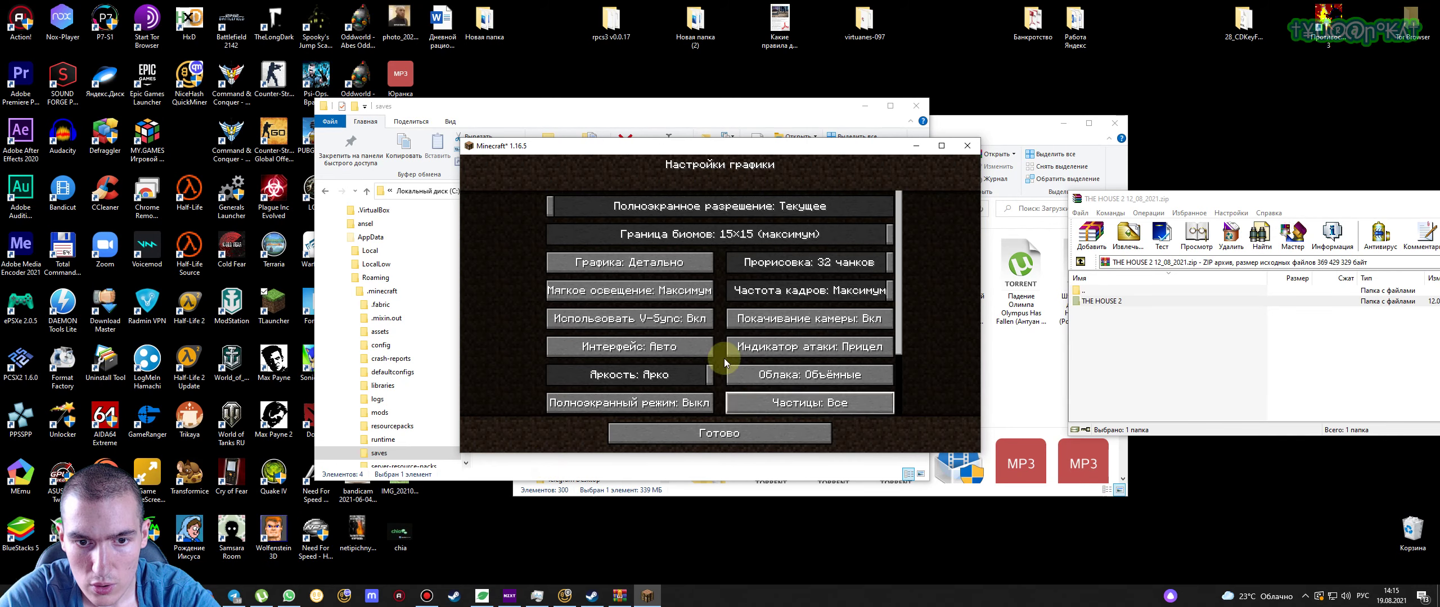
Leave the graphics settings and load the single-player world THE HOUSE 2: Темная сущность, accepting the experimental settings warning
click(746, 444)
click(736, 406)
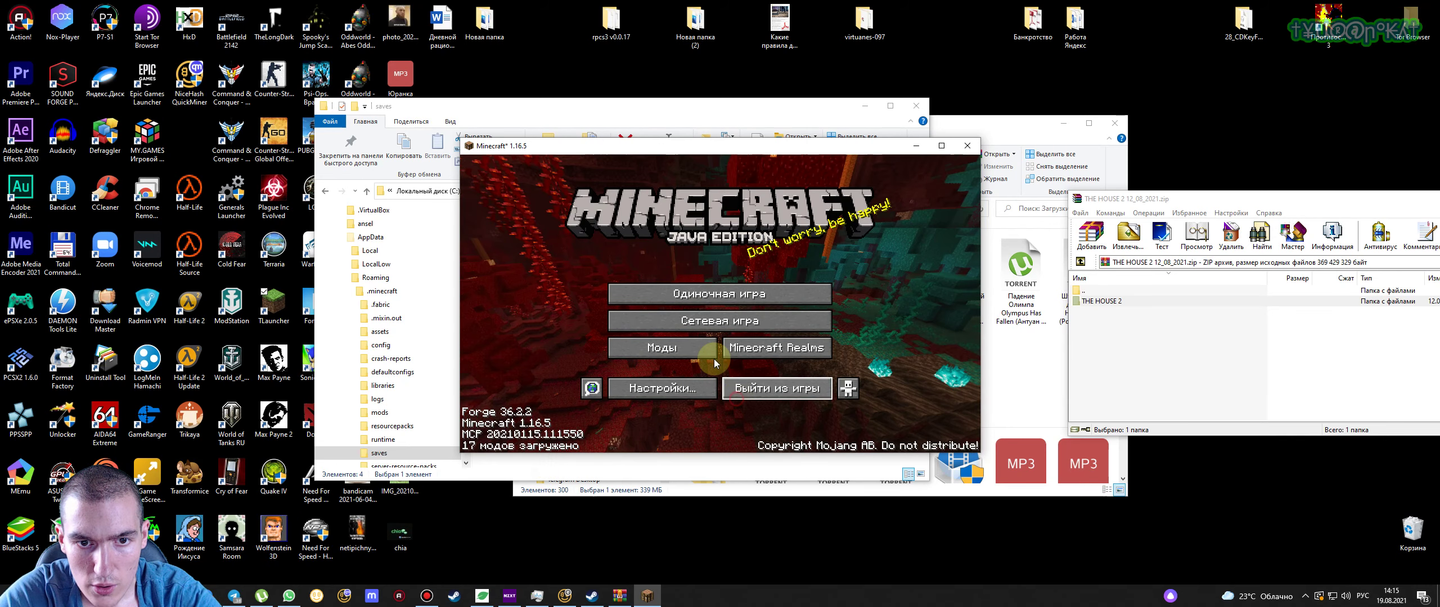
click(745, 292)
click(672, 269)
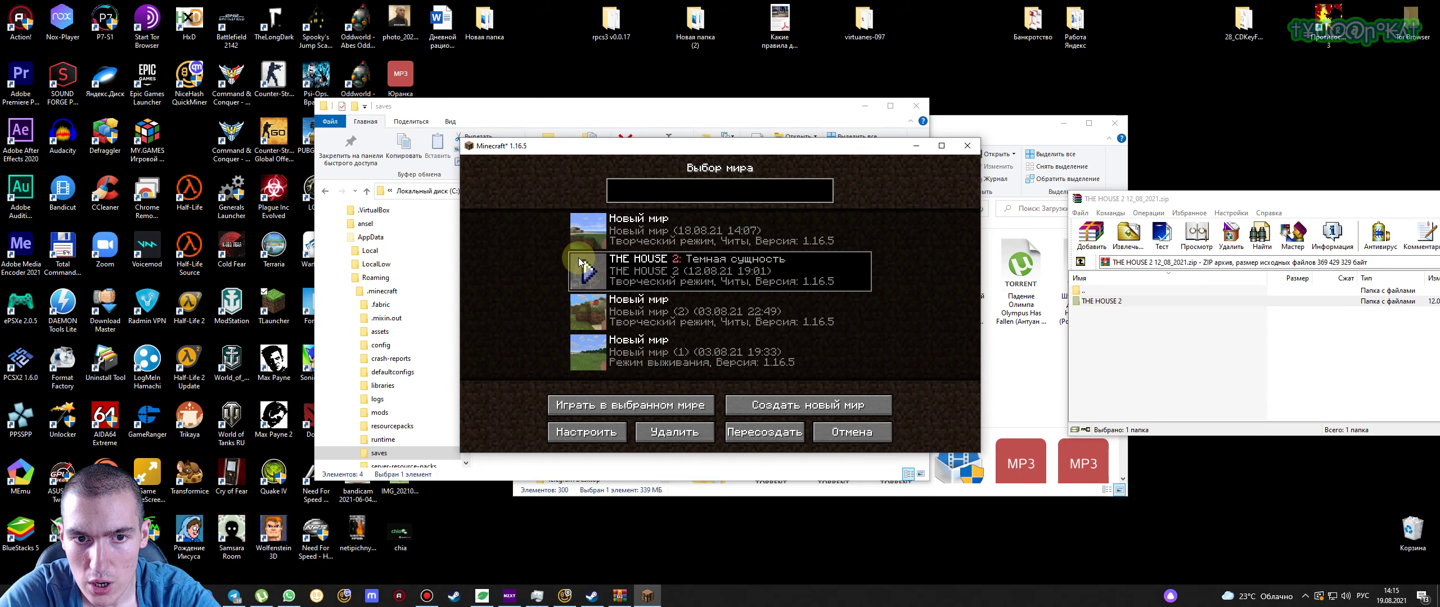
click(601, 273)
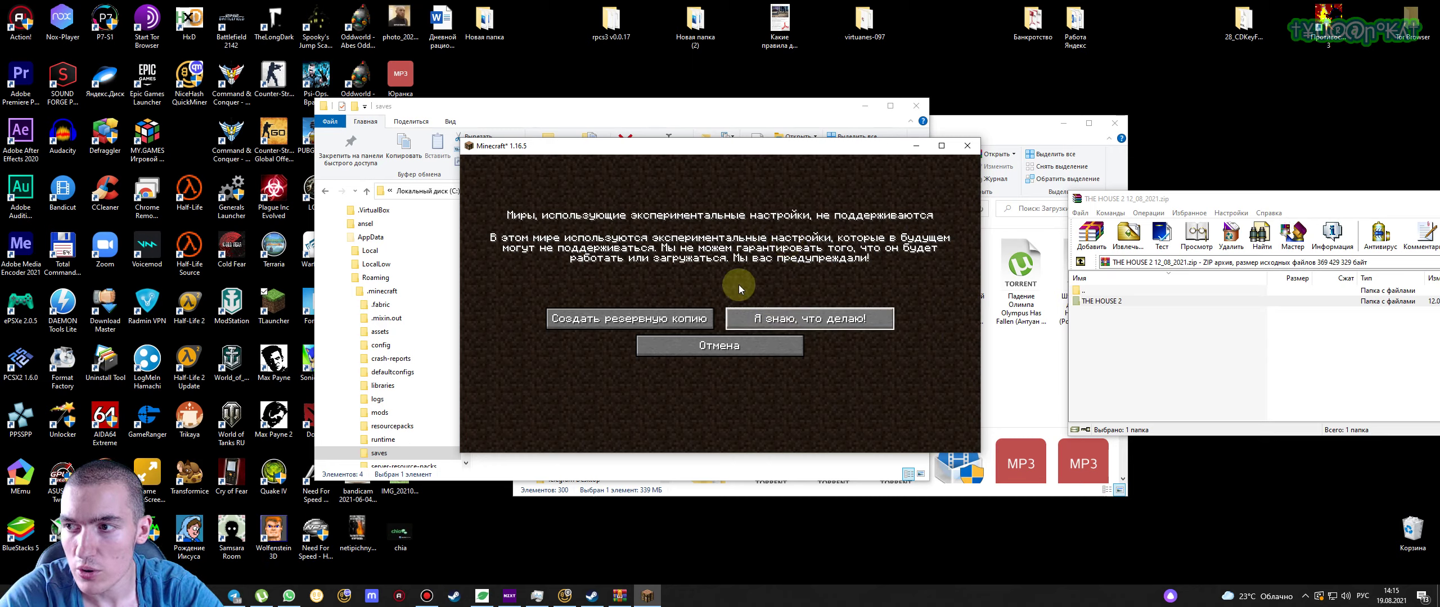
click(733, 328)
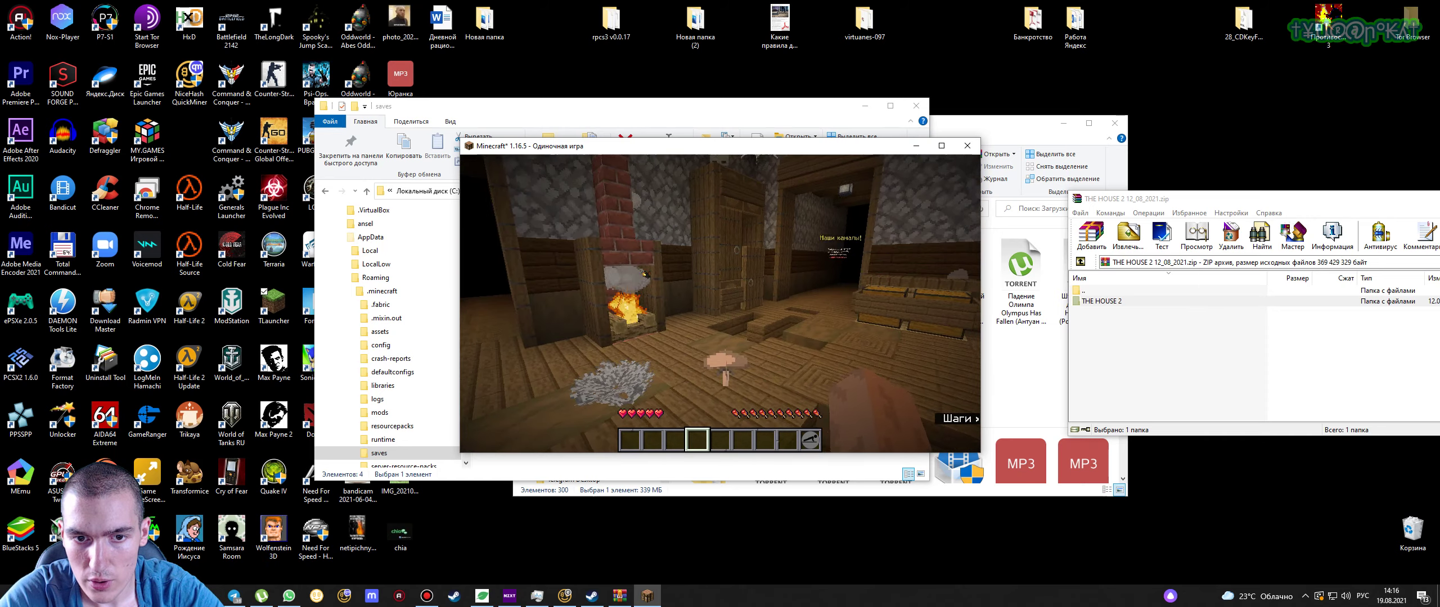
Walk briefly through the house to check the map, and save and exit the world
key(w)
key(w)
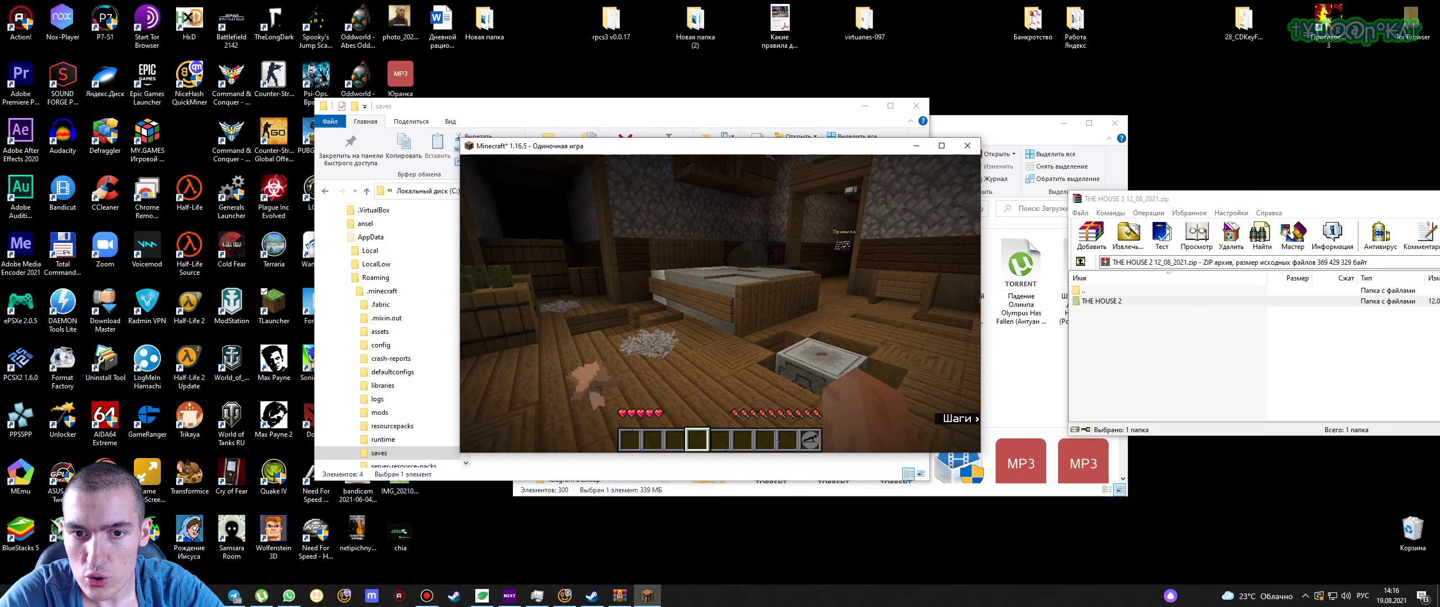
key(Escape)
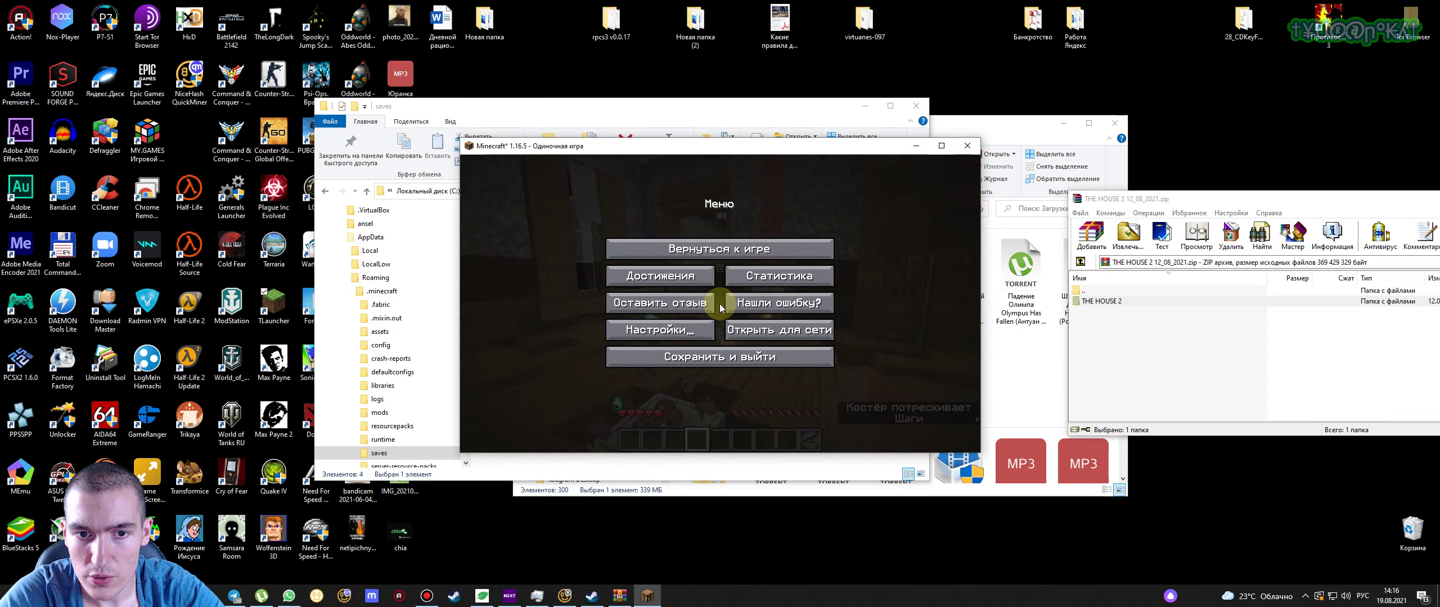
click(698, 354)
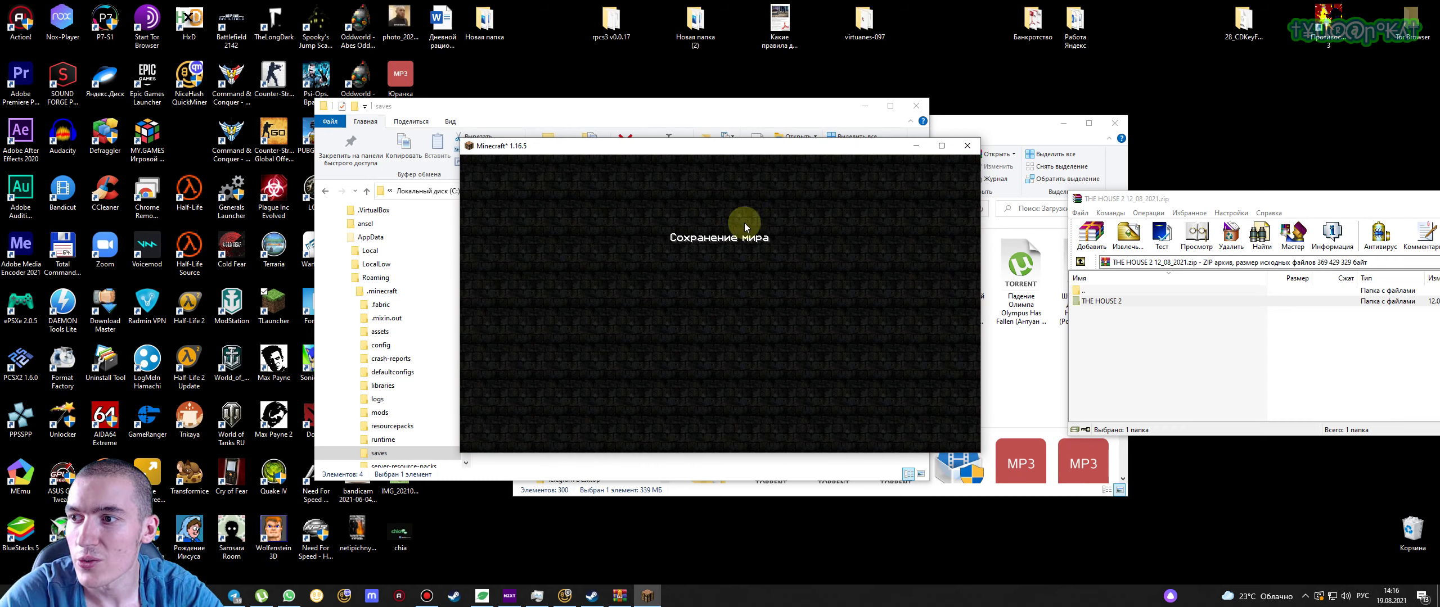